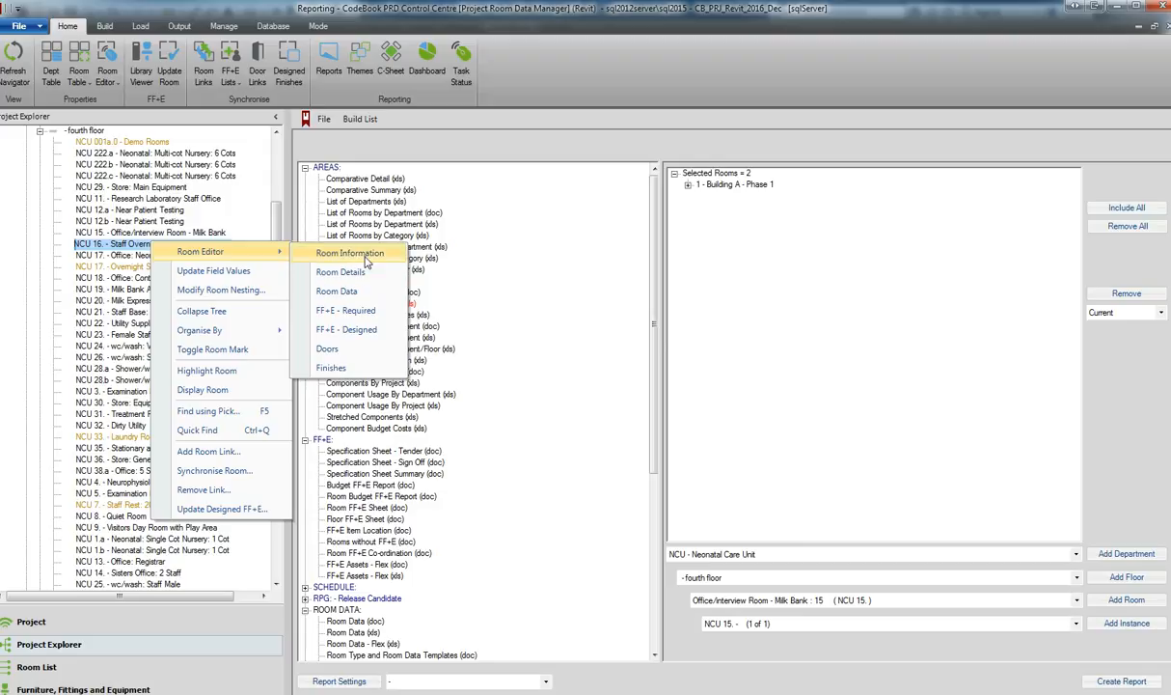
Open the room data for NCU 16 Staff Overnight Stay Room On-call and look through its design issues.
click(363, 256)
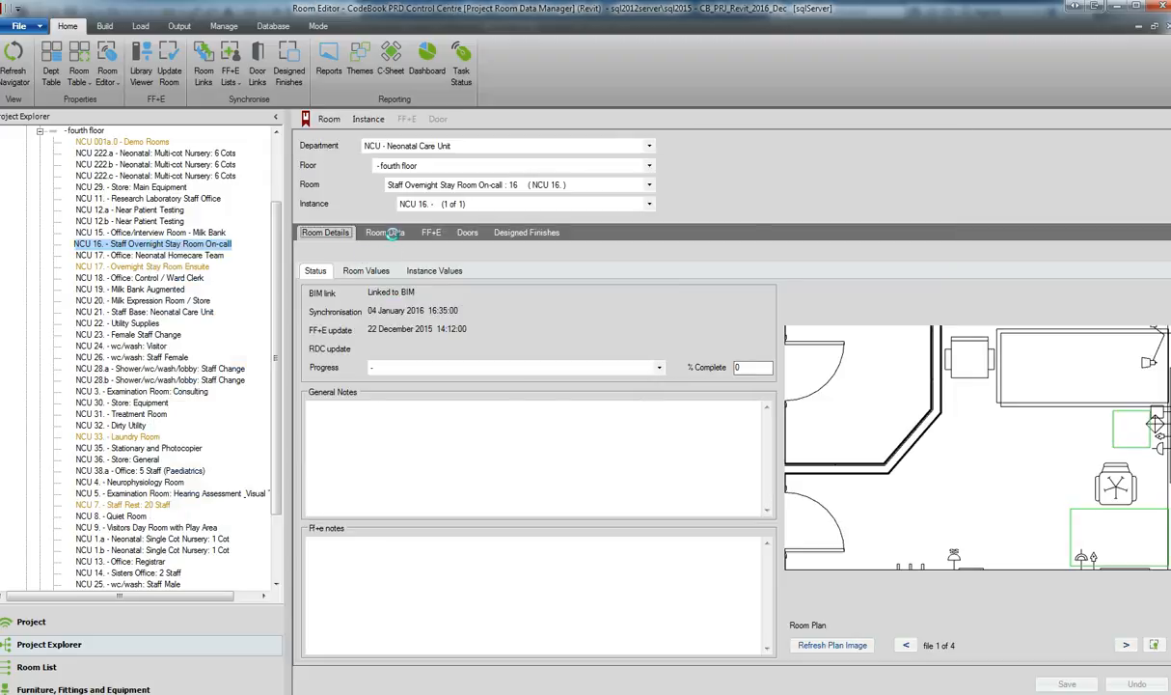
click(390, 234)
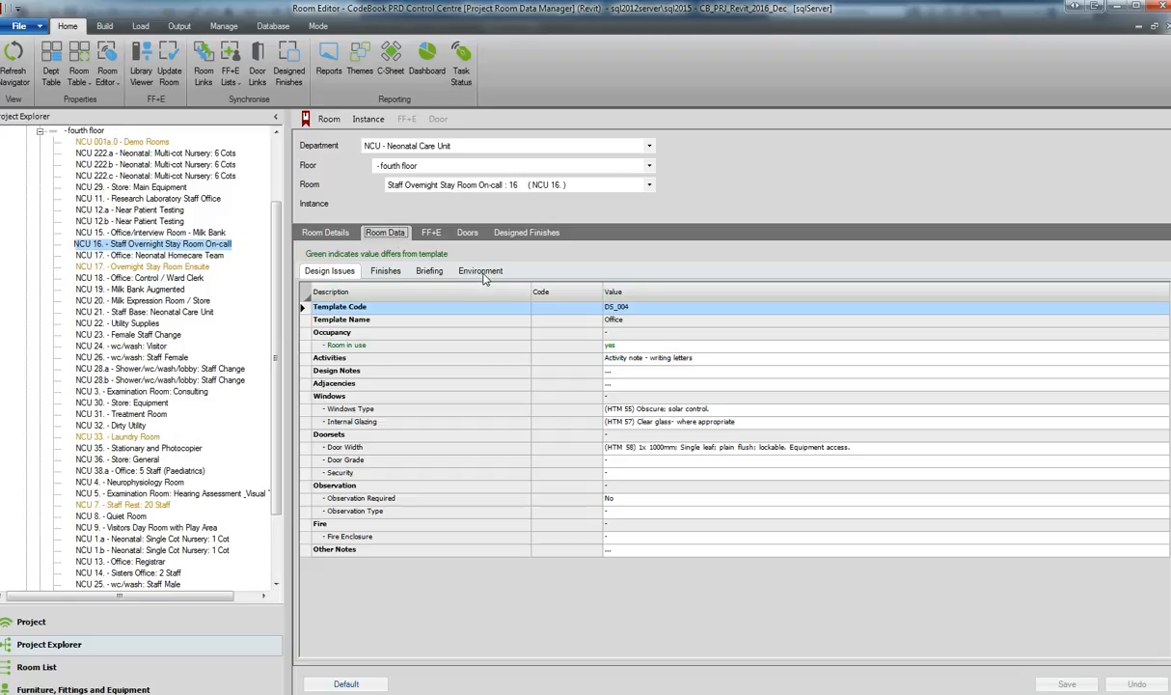
click(374, 345)
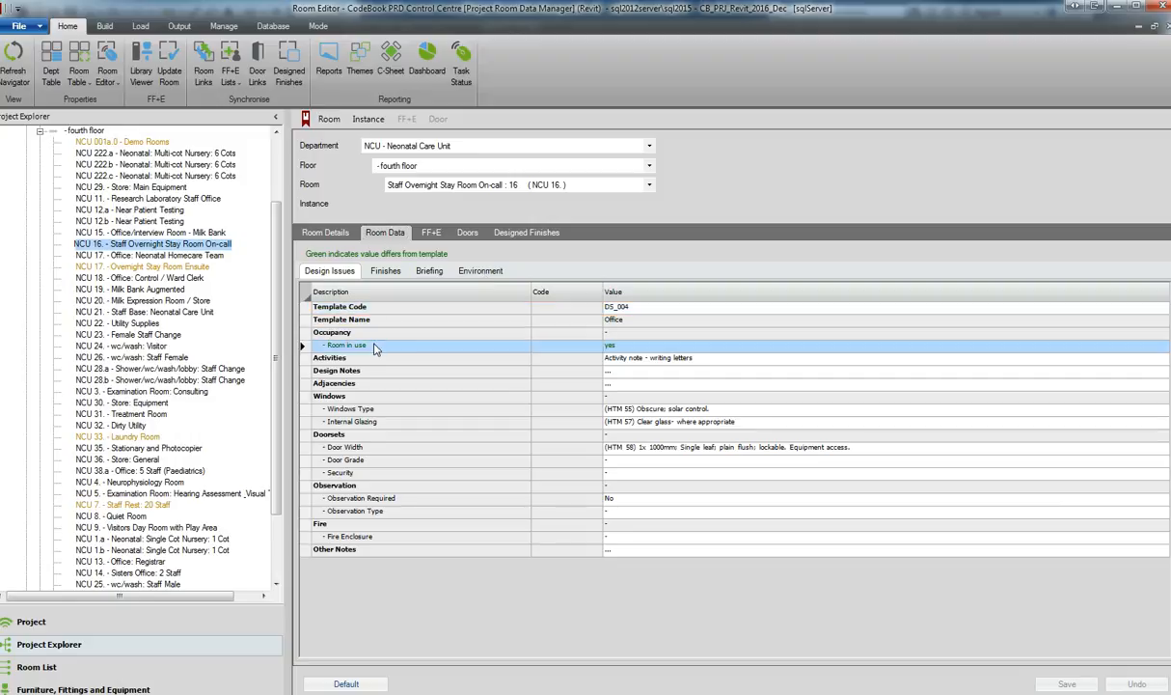
key(Down)
key(Down)
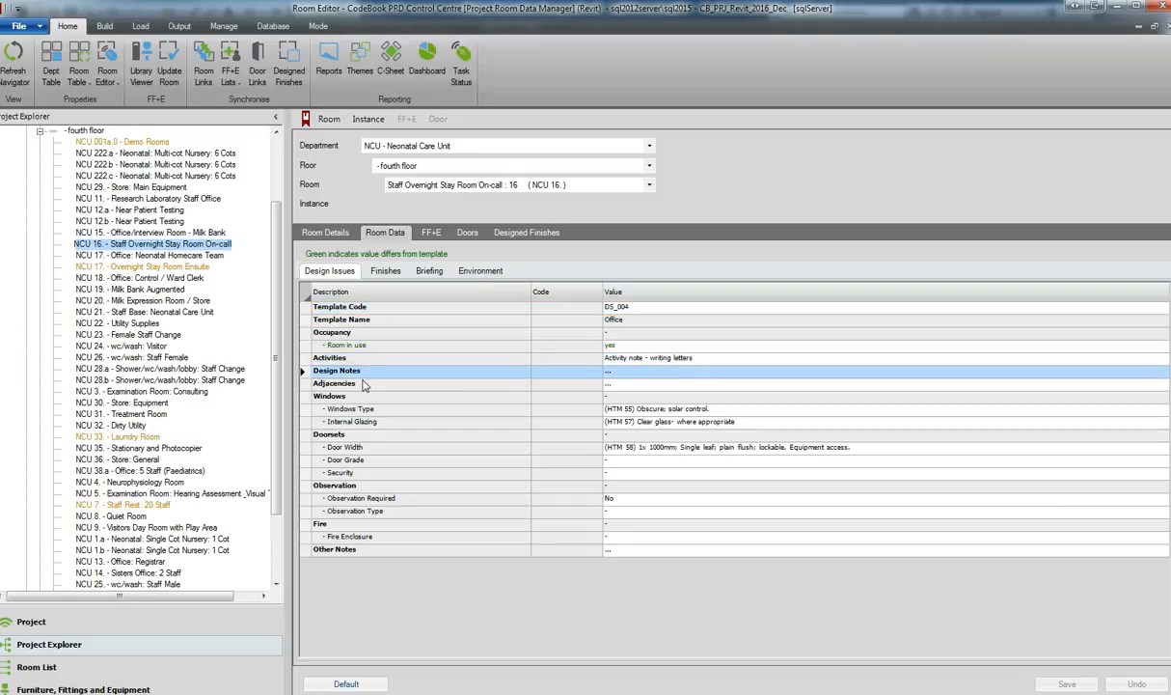
key(Down)
key(Down)
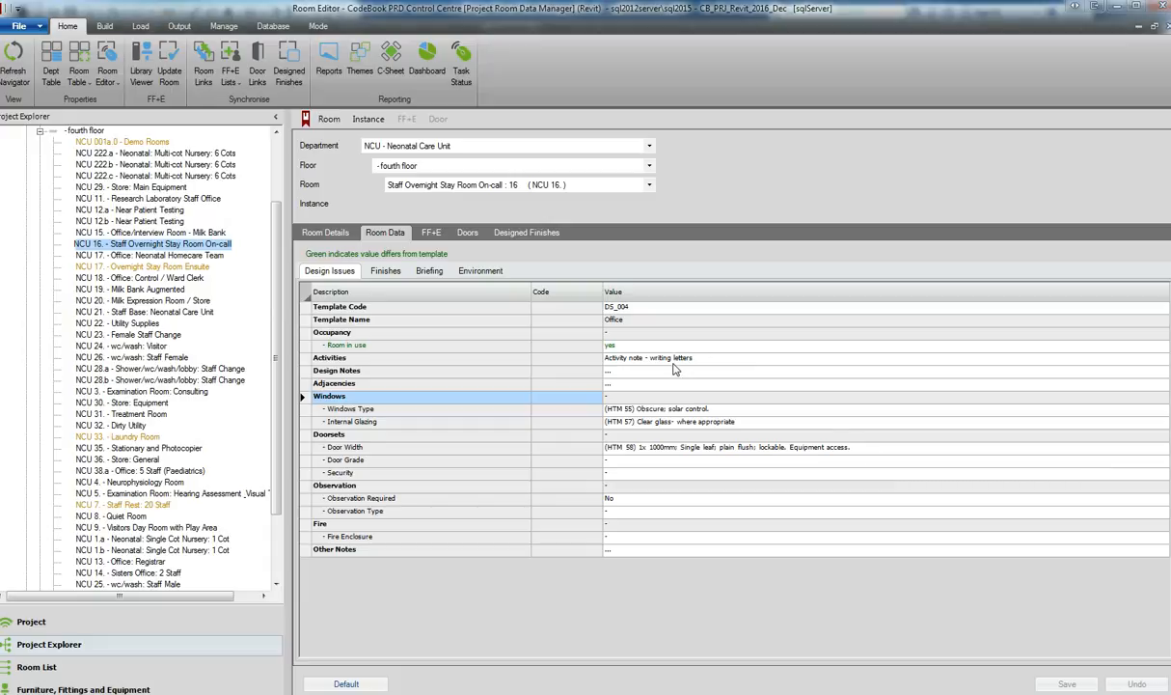
Review the selectable values for the Room in use and Door Width fields, leaving both as they are.
click(612, 344)
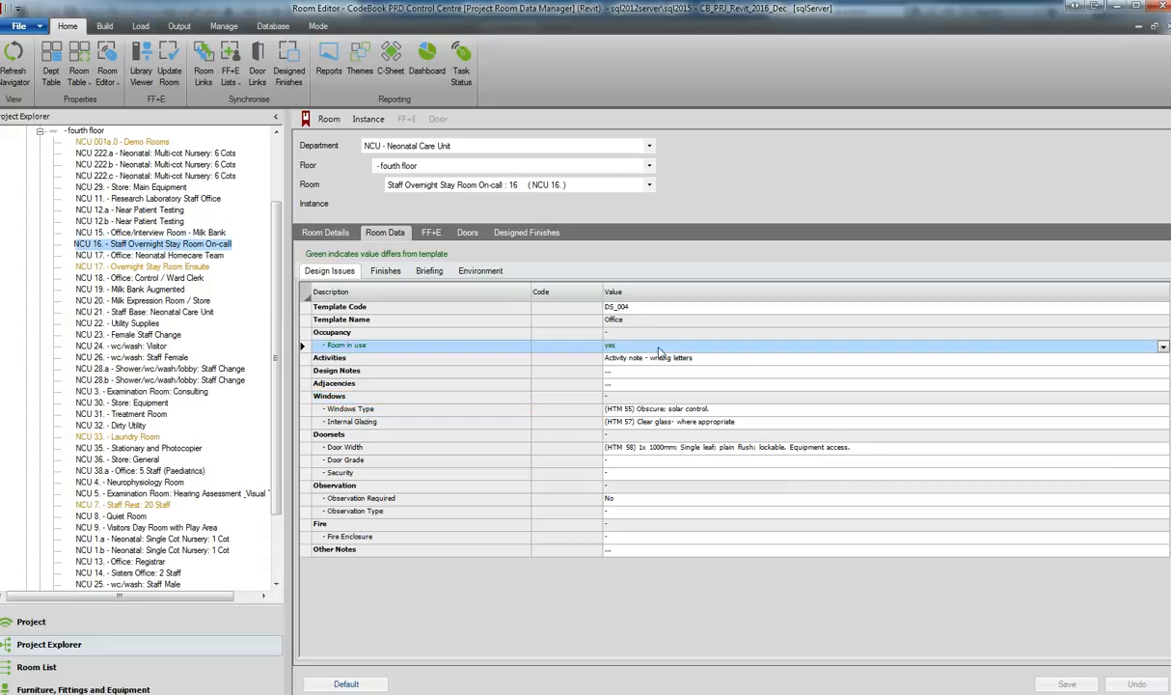
click(1163, 347)
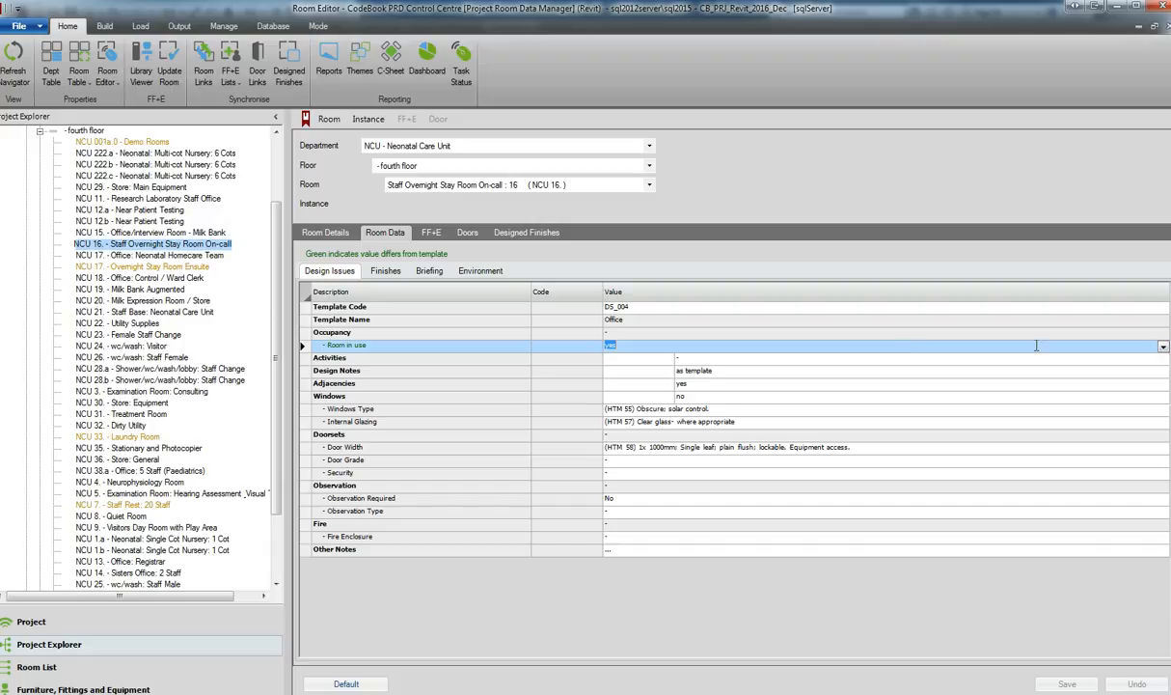
click(1162, 347)
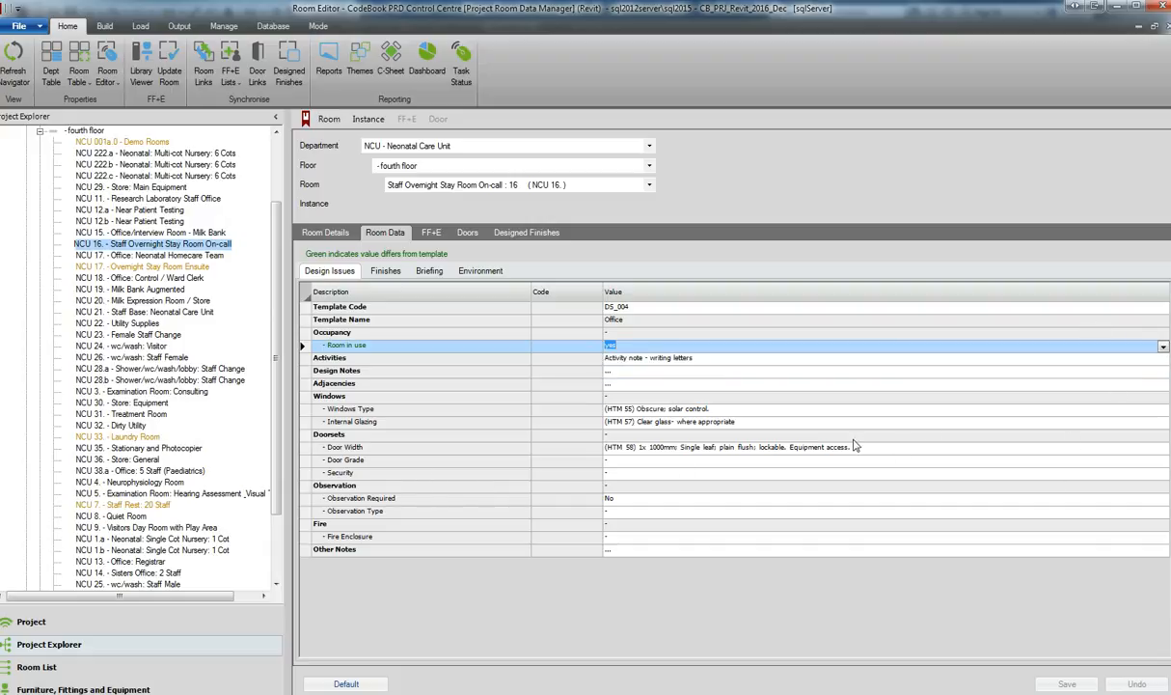
click(934, 446)
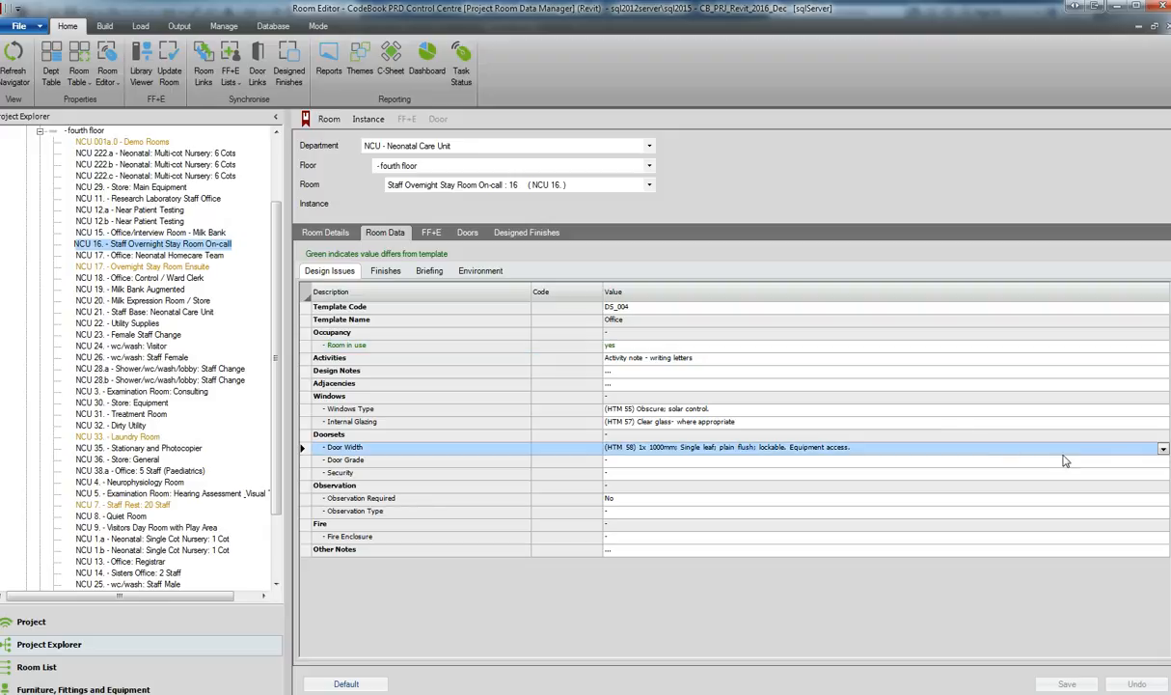
click(1163, 449)
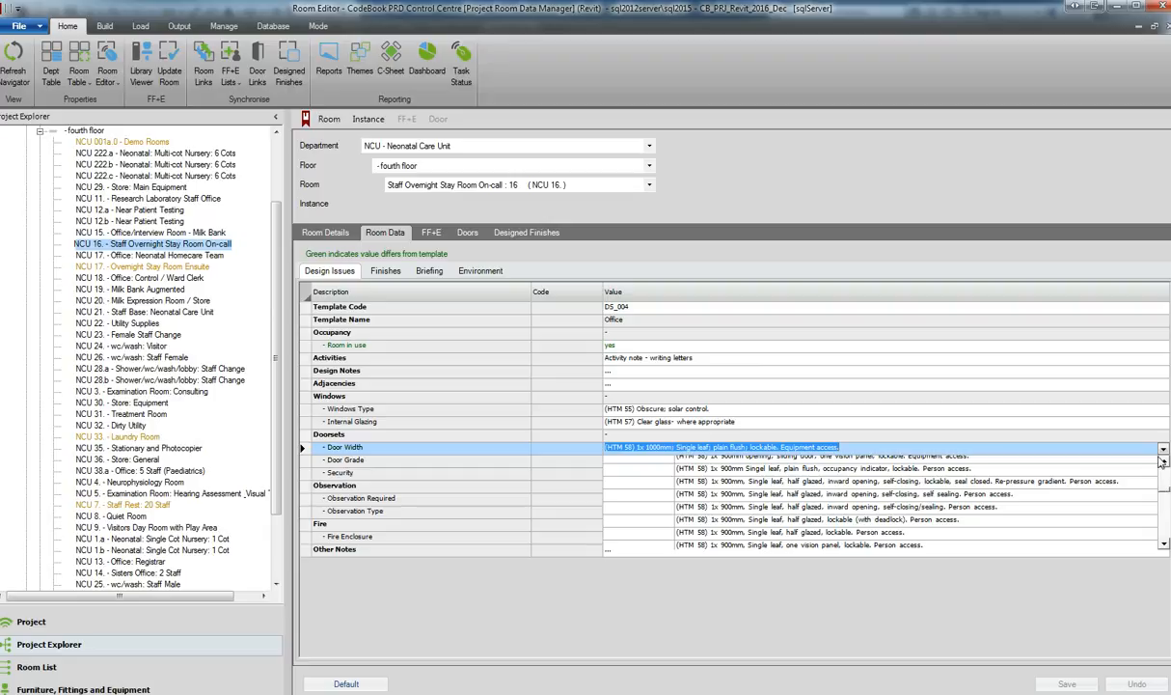
click(1162, 450)
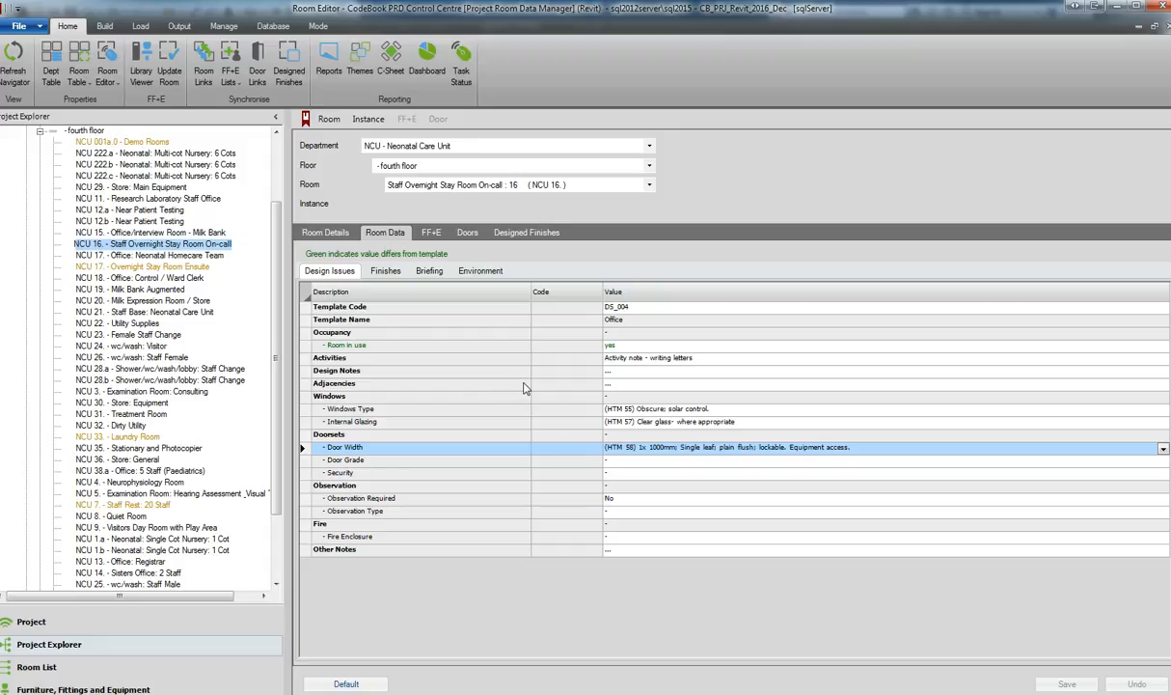
Open the room data Lookups Editor, entering the Room Data Library password.
click(104, 27)
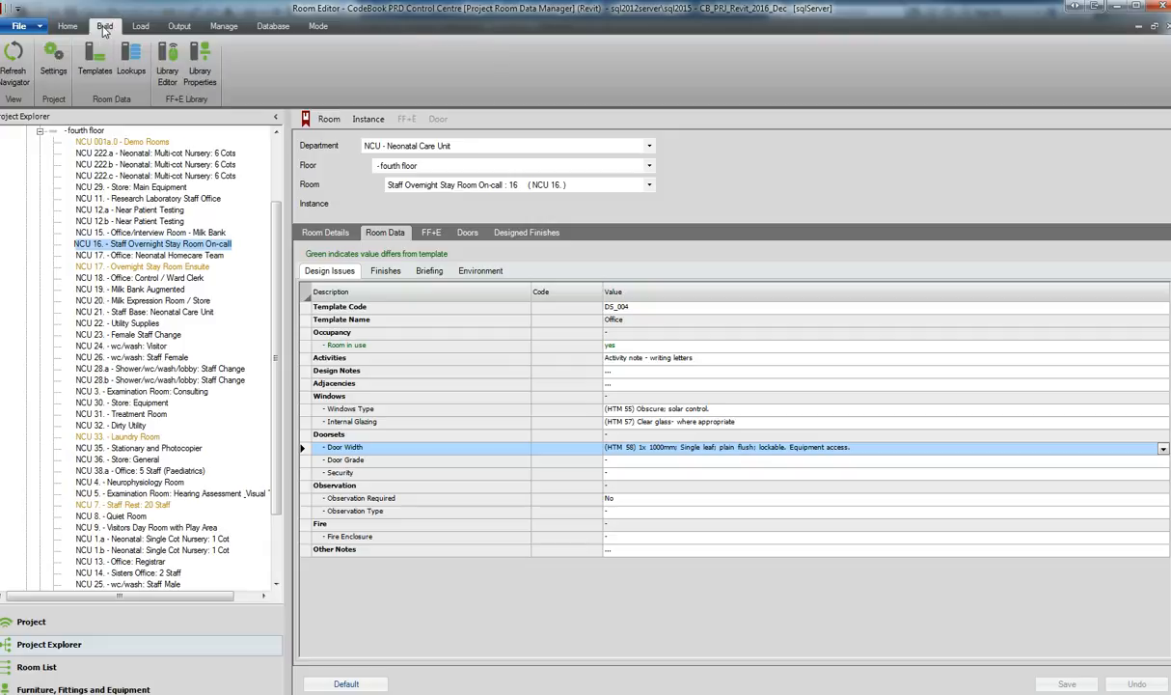
click(127, 70)
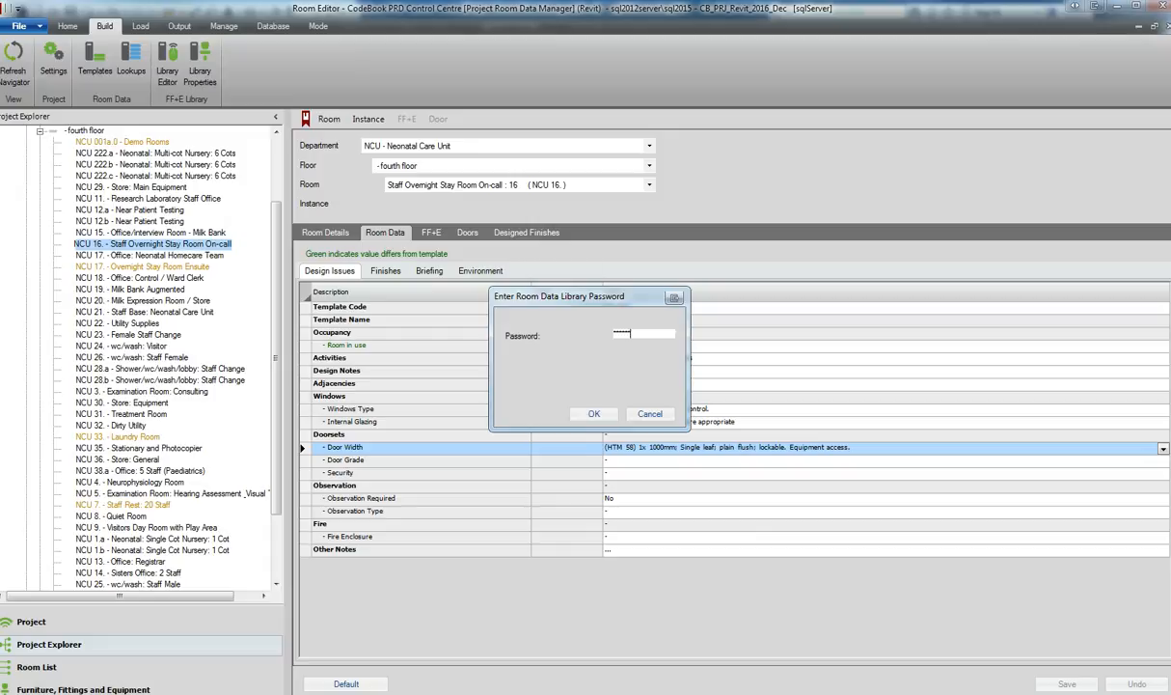
key(Return)
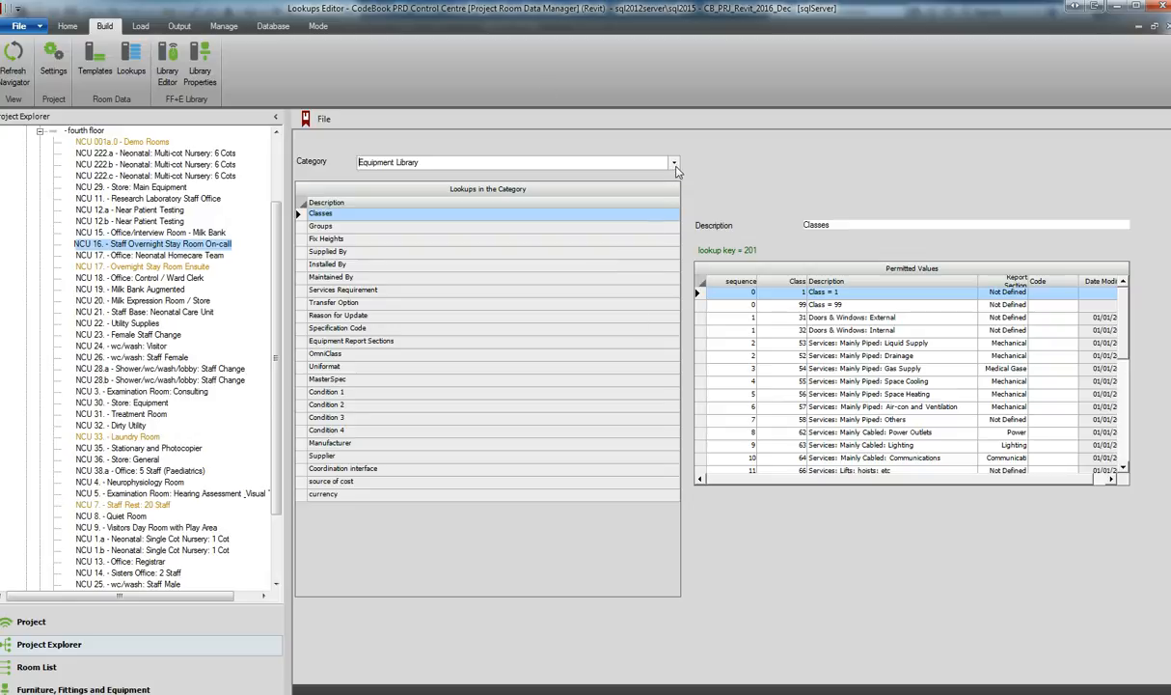
Display the Room Data - Design Issues lookup category and inspect its attributes, including the Doorsets Security lookup.
click(675, 164)
click(678, 170)
click(679, 171)
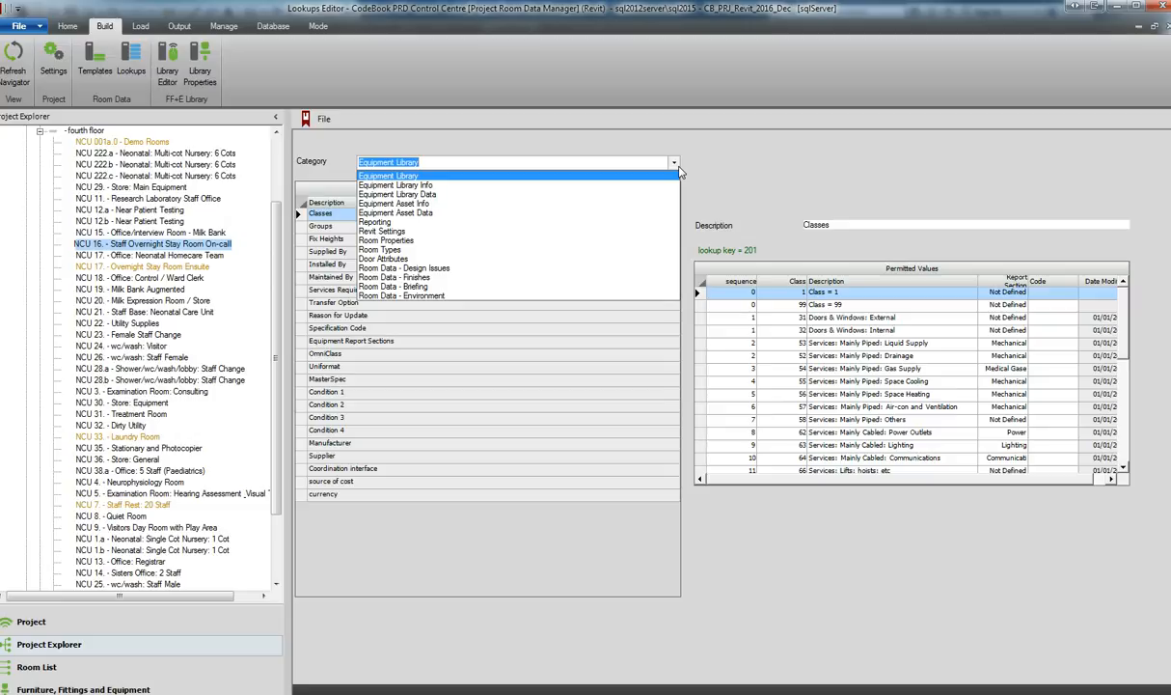
click(425, 268)
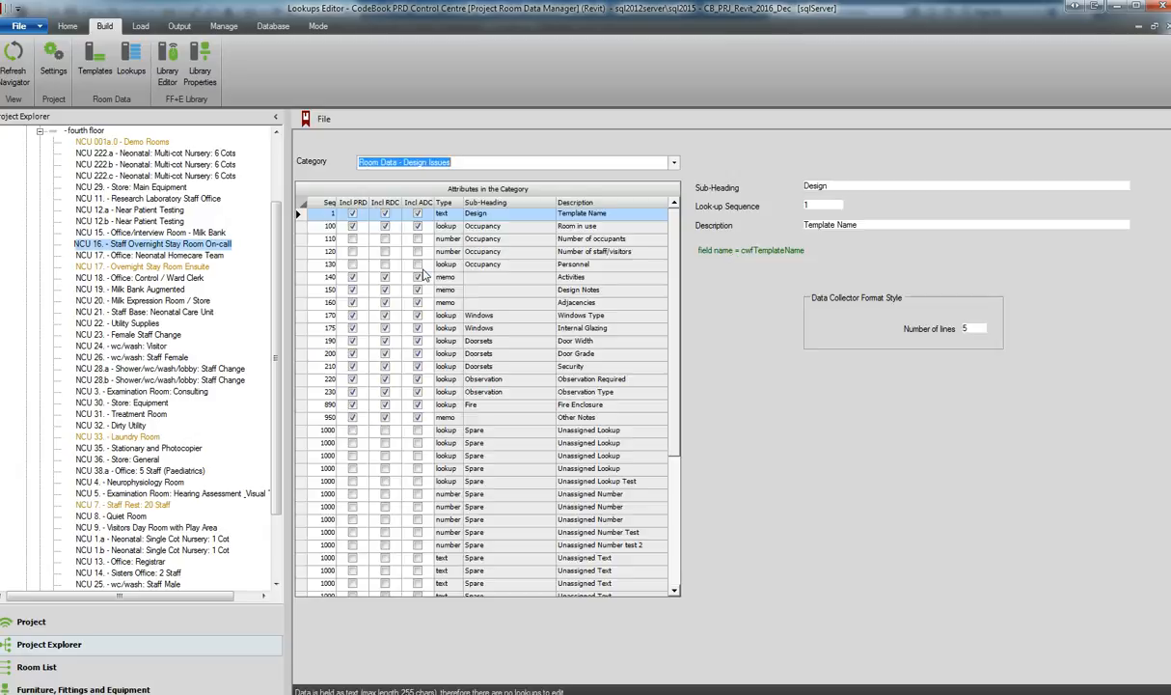
drag(673, 278, 673, 390)
scroll(639, 272, up, 5)
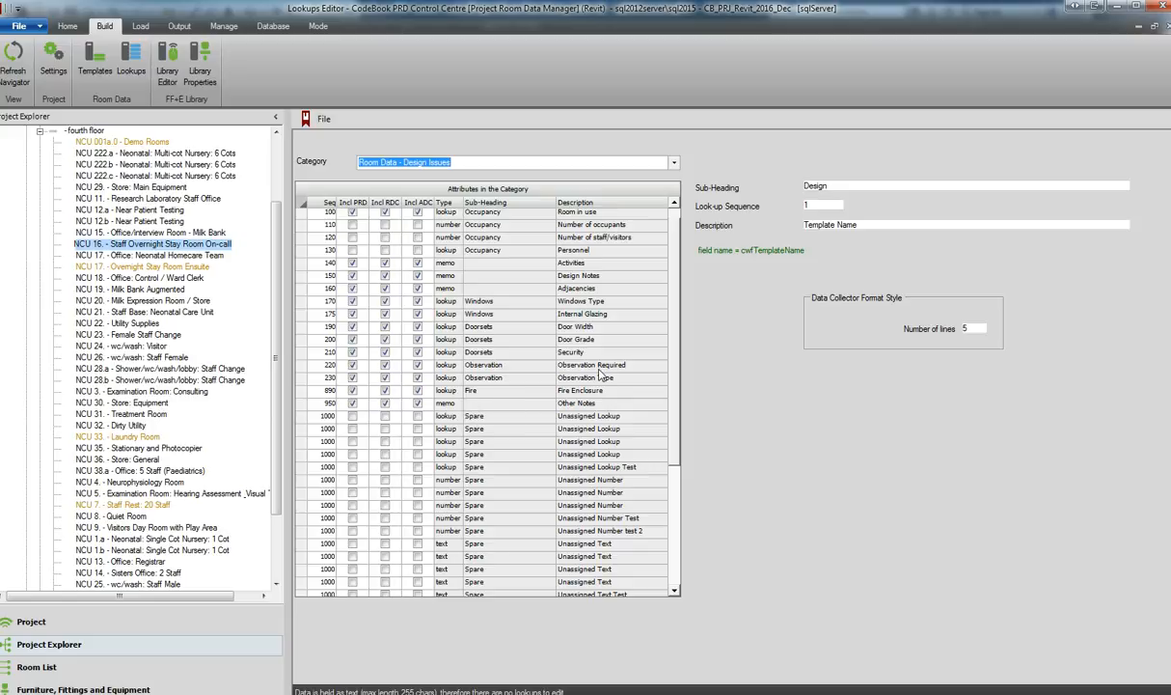
click(569, 352)
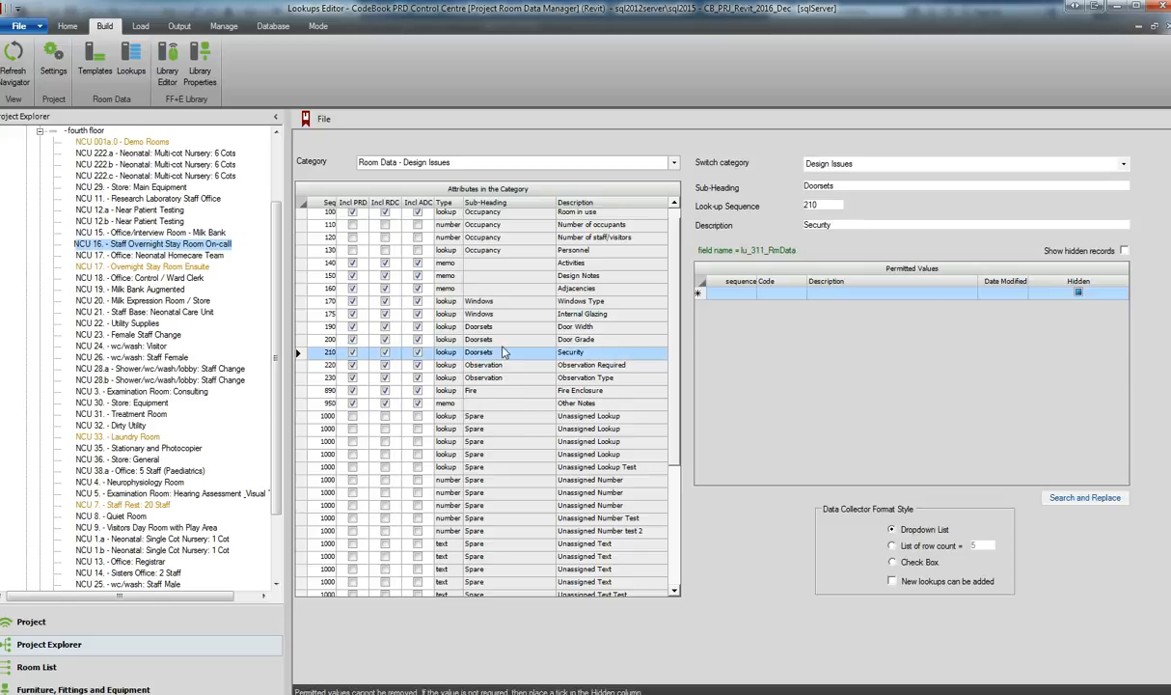
Add a permitted value to the Windows Type lookup with sequence 500, code c and description (HTM44).
click(483, 301)
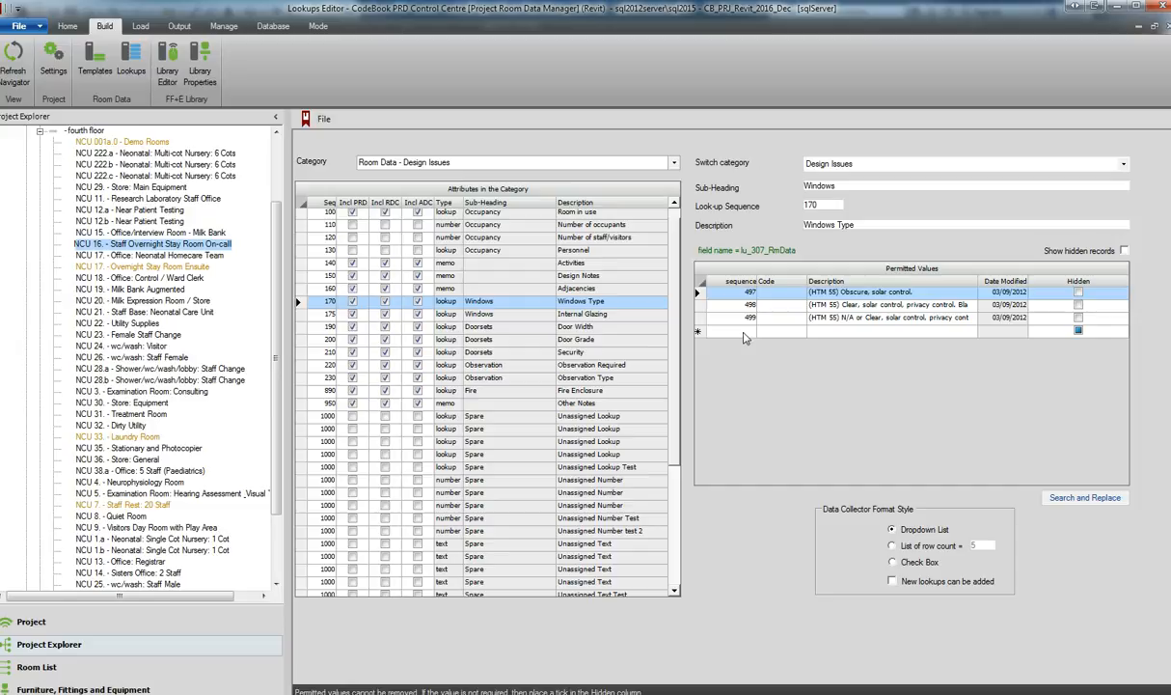
click(770, 333)
text(500)
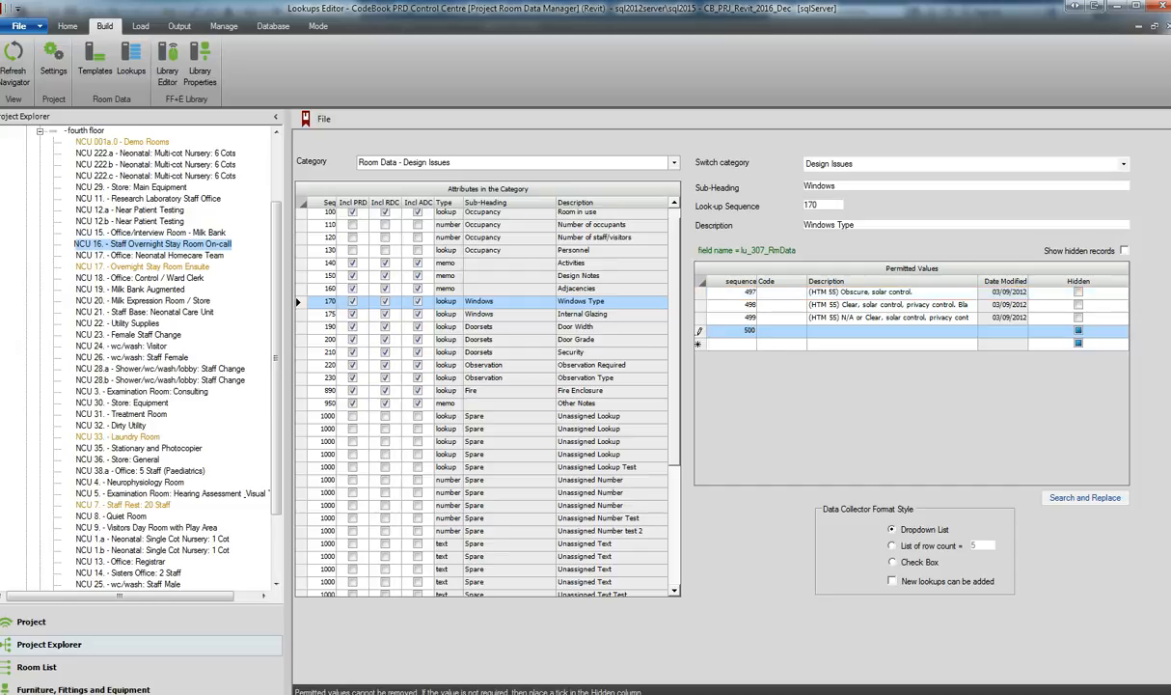
key(Tab)
click(770, 334)
click(827, 334)
text((HTM44)
click(835, 344)
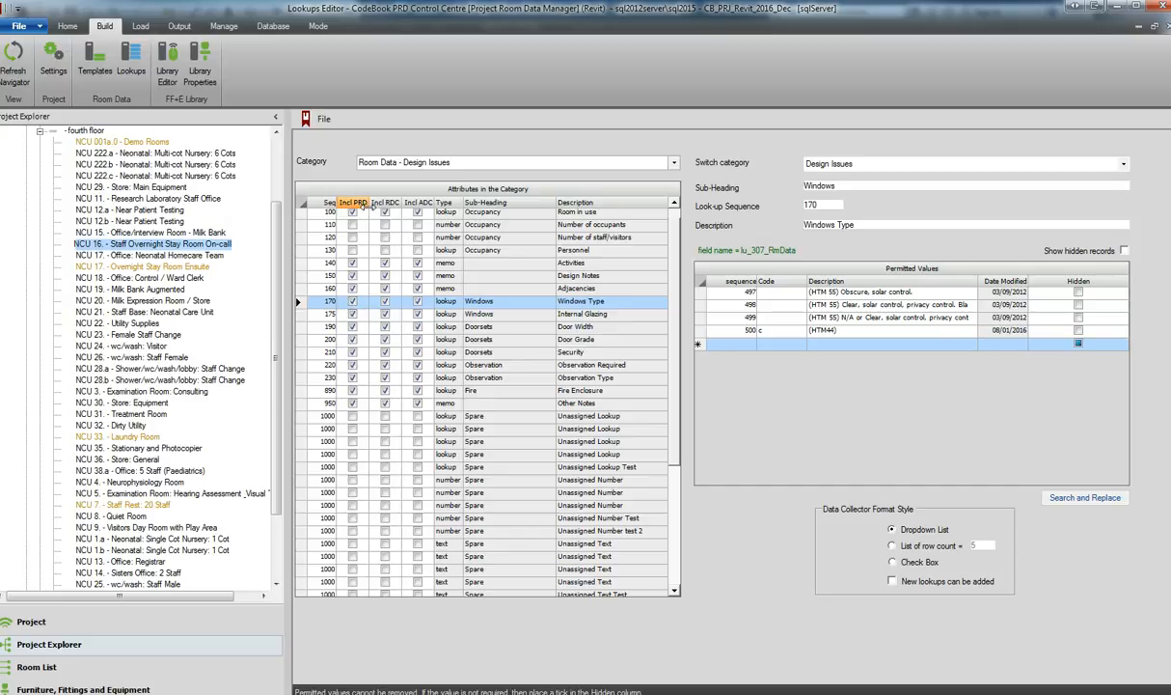
Exclude the Windows Type attribute from PRD.
click(393, 313)
click(436, 303)
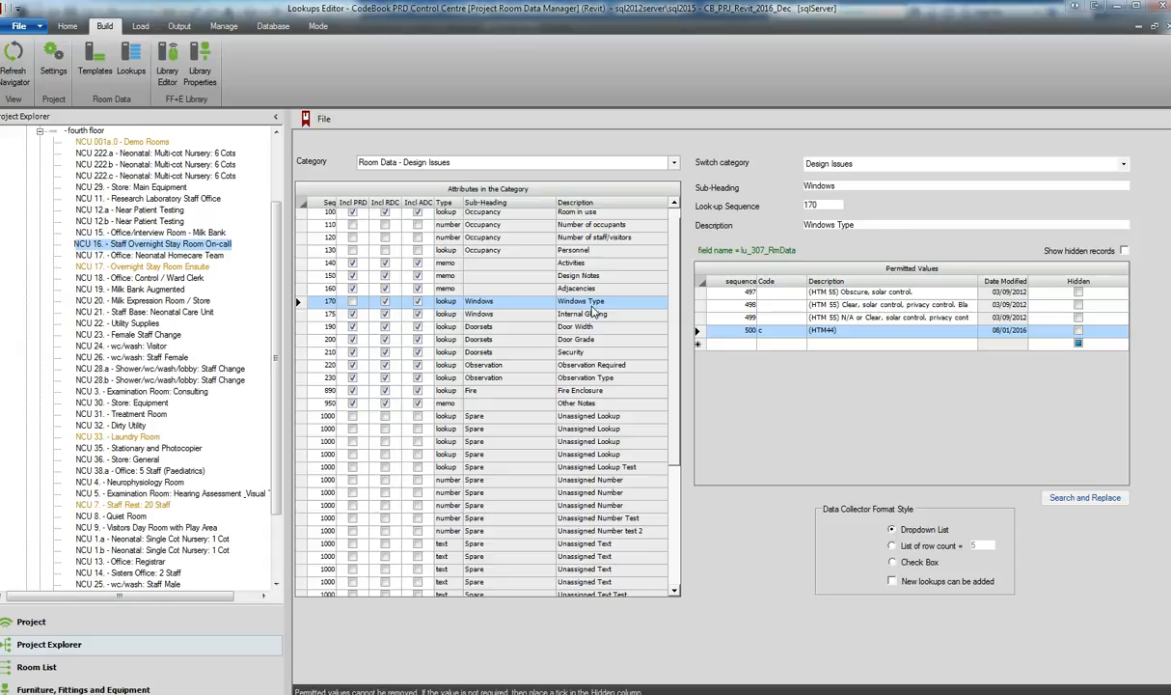
Include the spare Unassigned Lookup with sequence 1100 in PRD and select its description text for editing.
scroll(644, 383, down, 3)
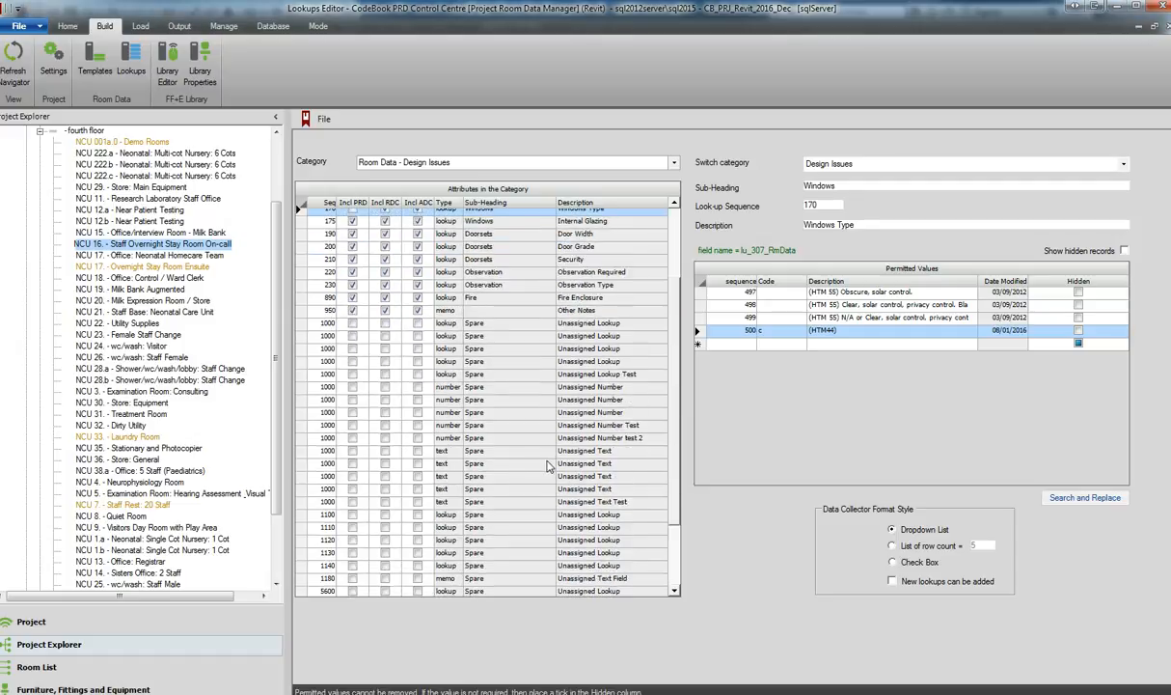
click(557, 451)
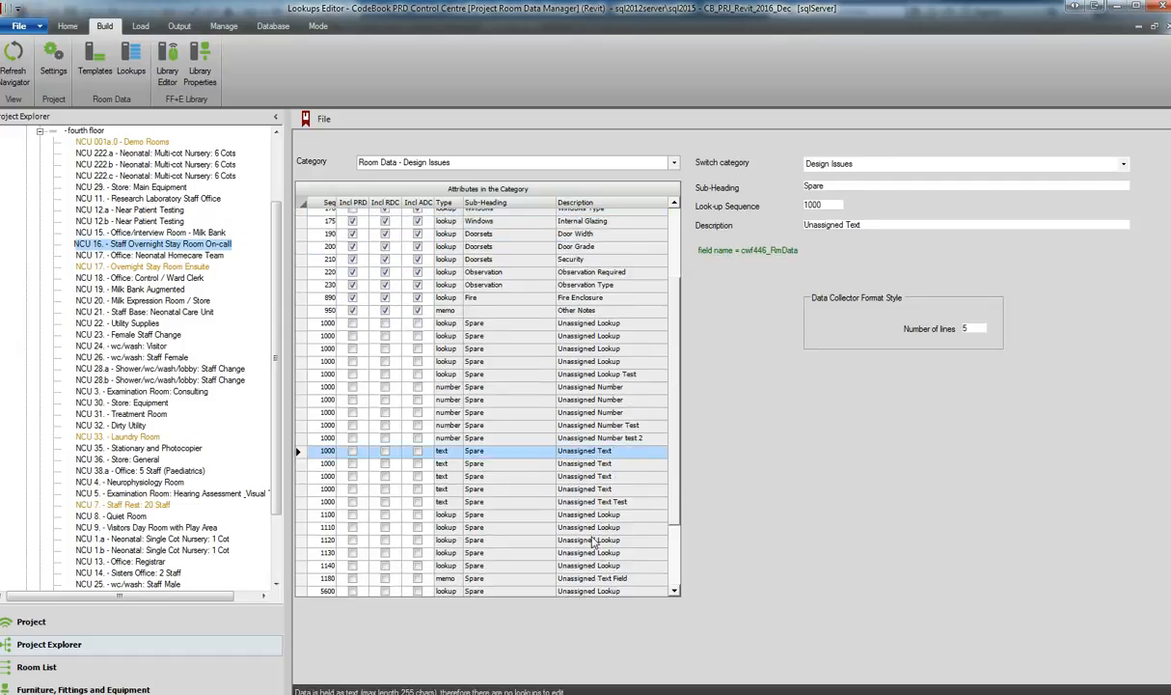
click(589, 516)
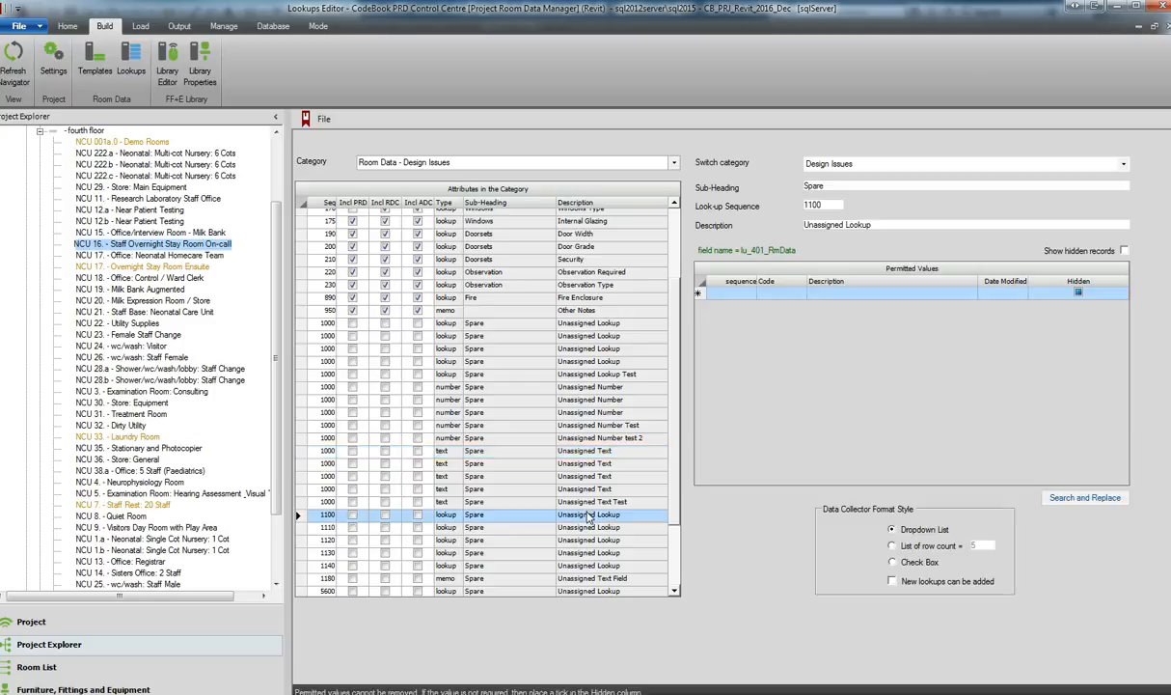
click(352, 514)
click(813, 186)
click(881, 225)
drag(882, 225, 803, 224)
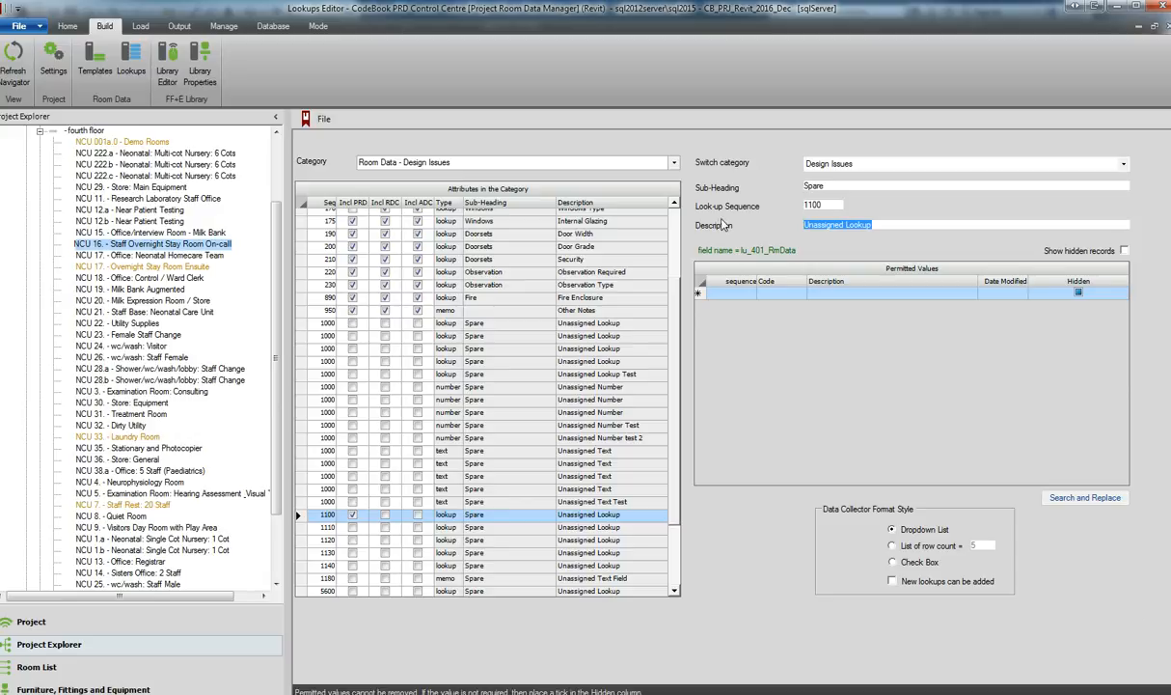
In the Room Data - Finishes category, move the Shelving lookup with sequence 340 to the Environment category.
click(645, 162)
click(624, 278)
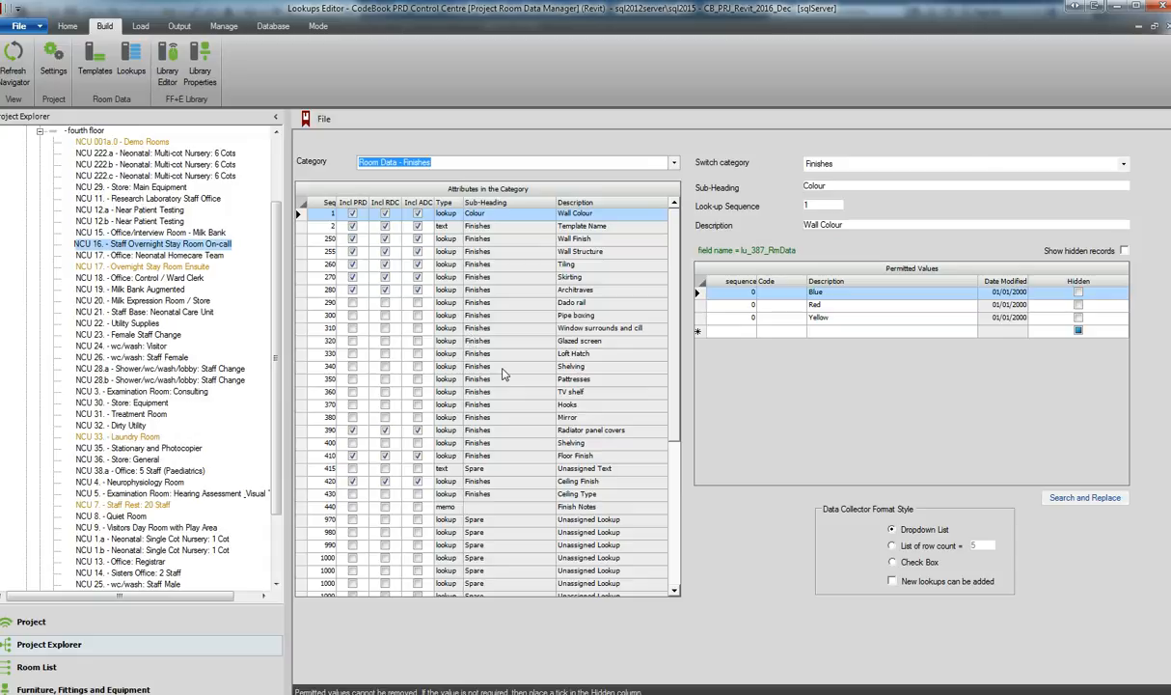
click(477, 363)
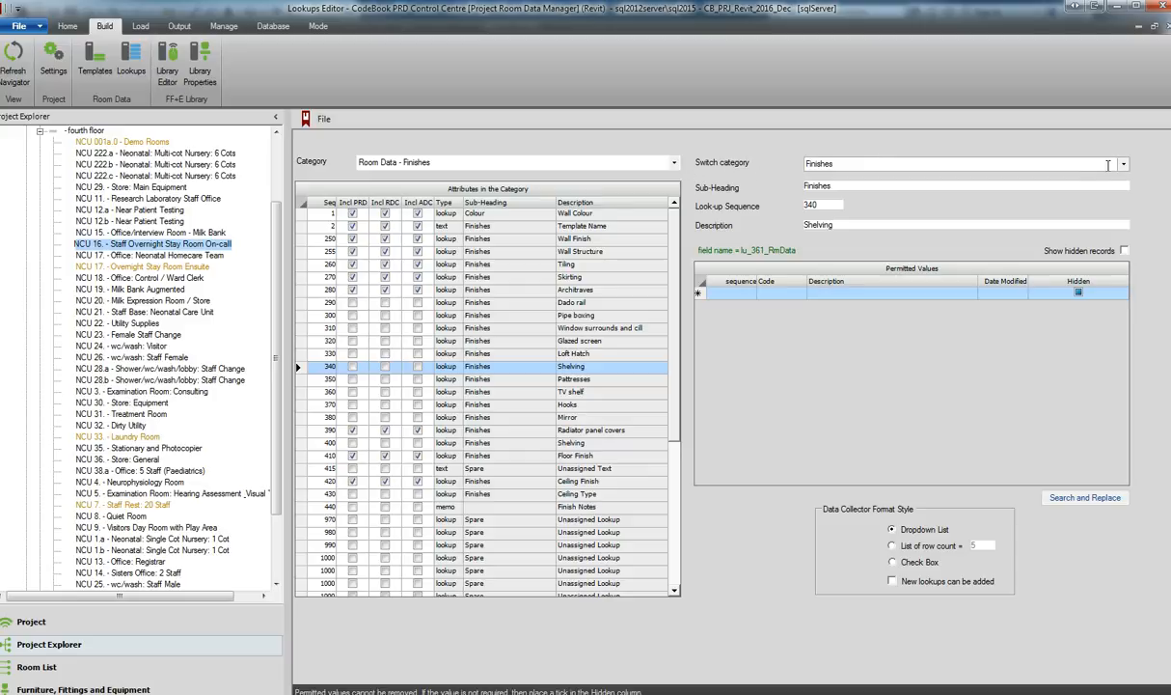
click(819, 166)
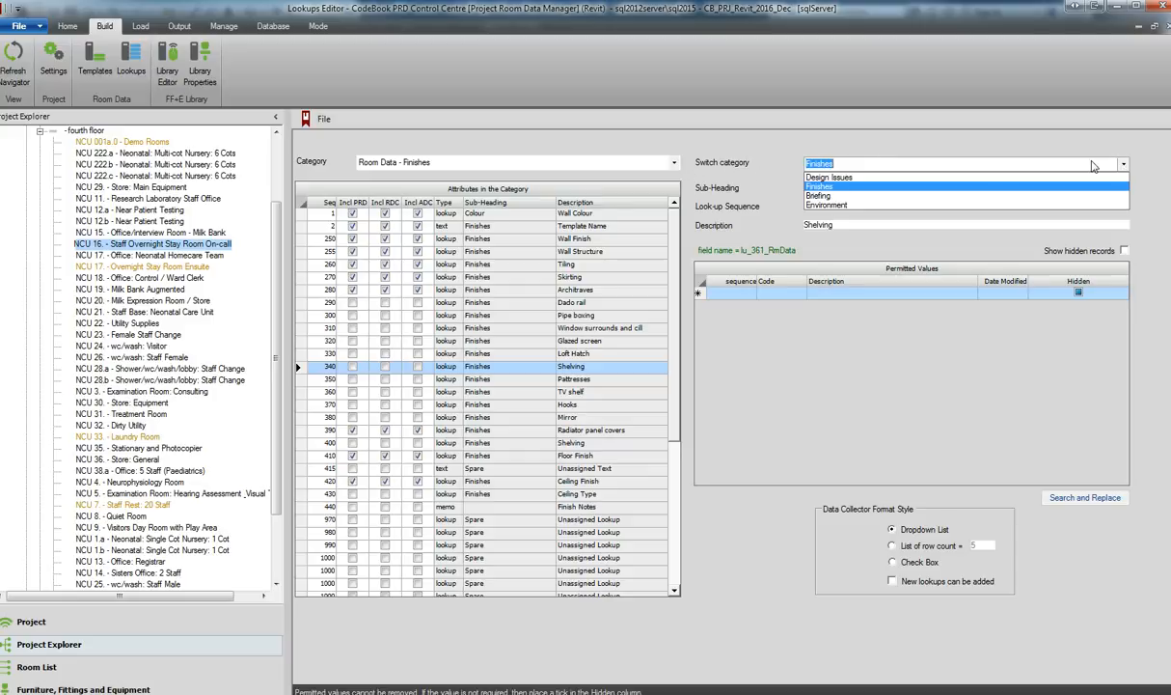
click(839, 209)
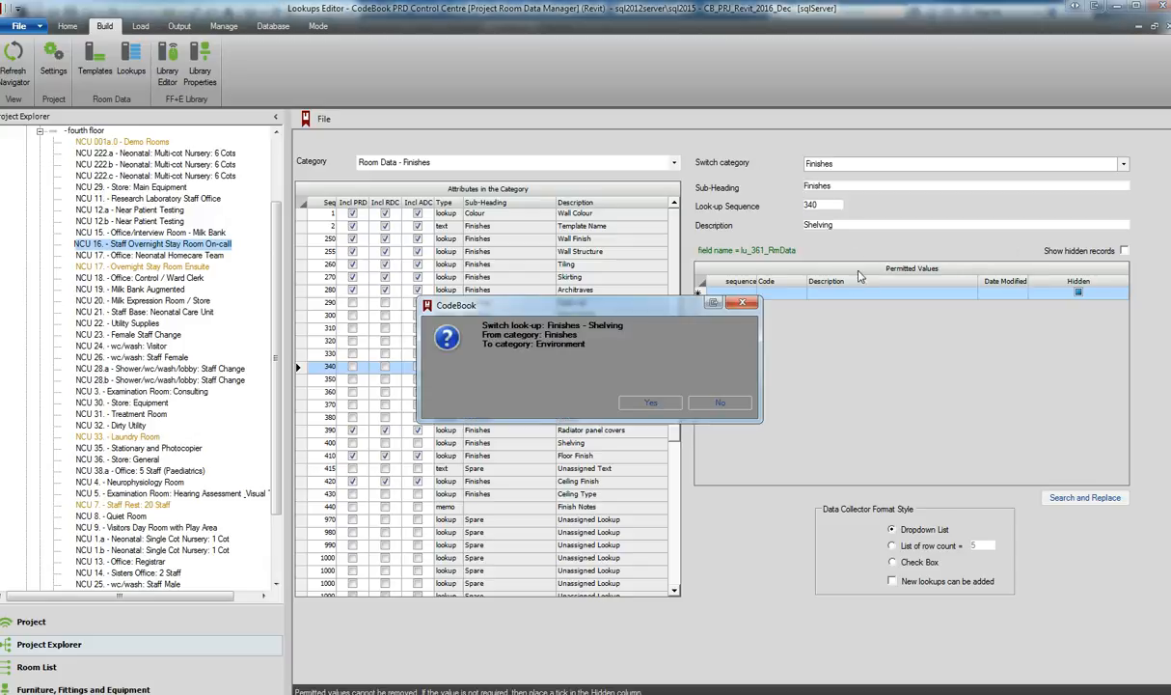
click(651, 404)
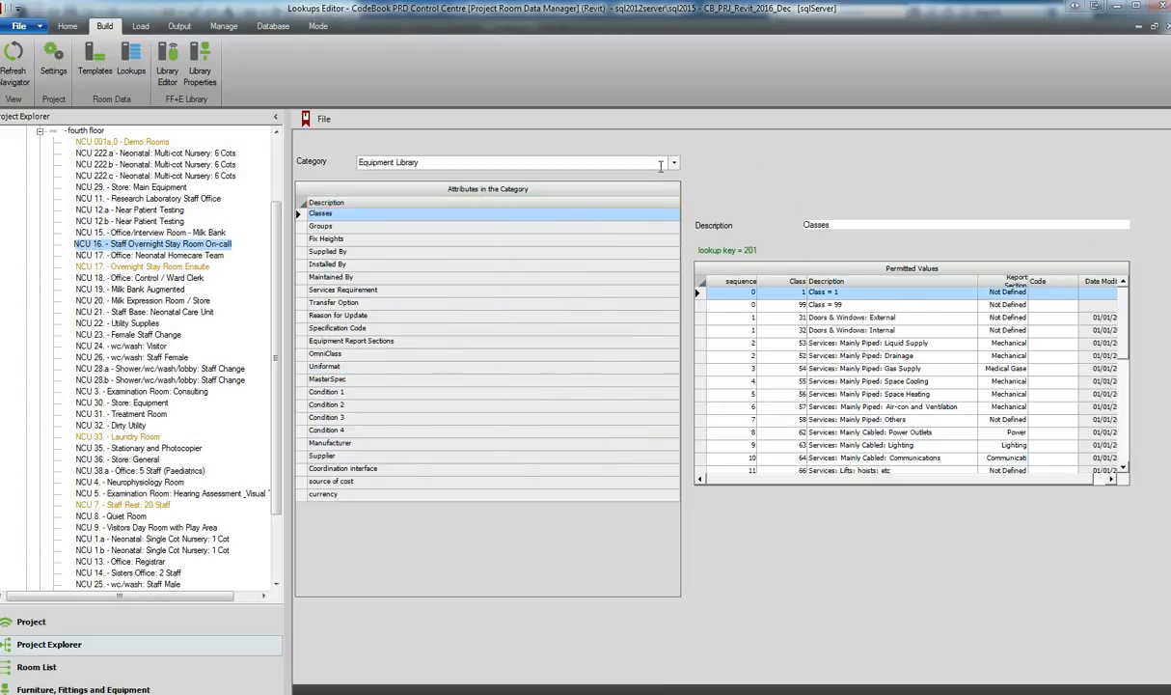
Display the Equipment Library category and view the permitted values of its Classes and Groups lookups.
click(673, 166)
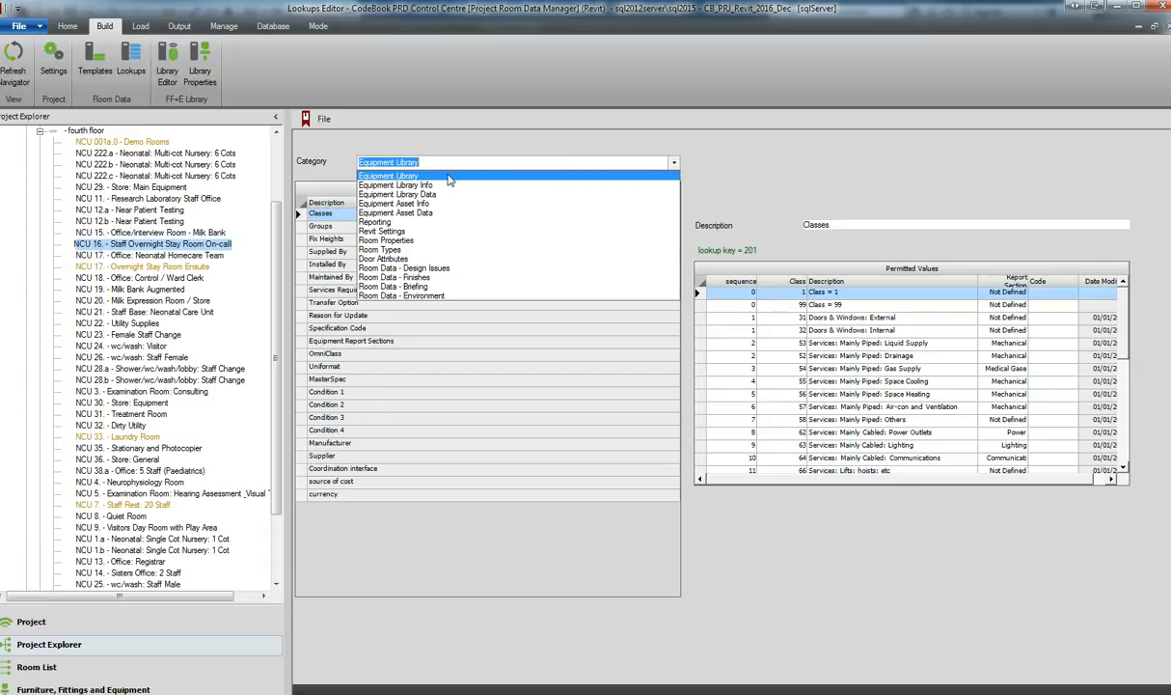
click(439, 178)
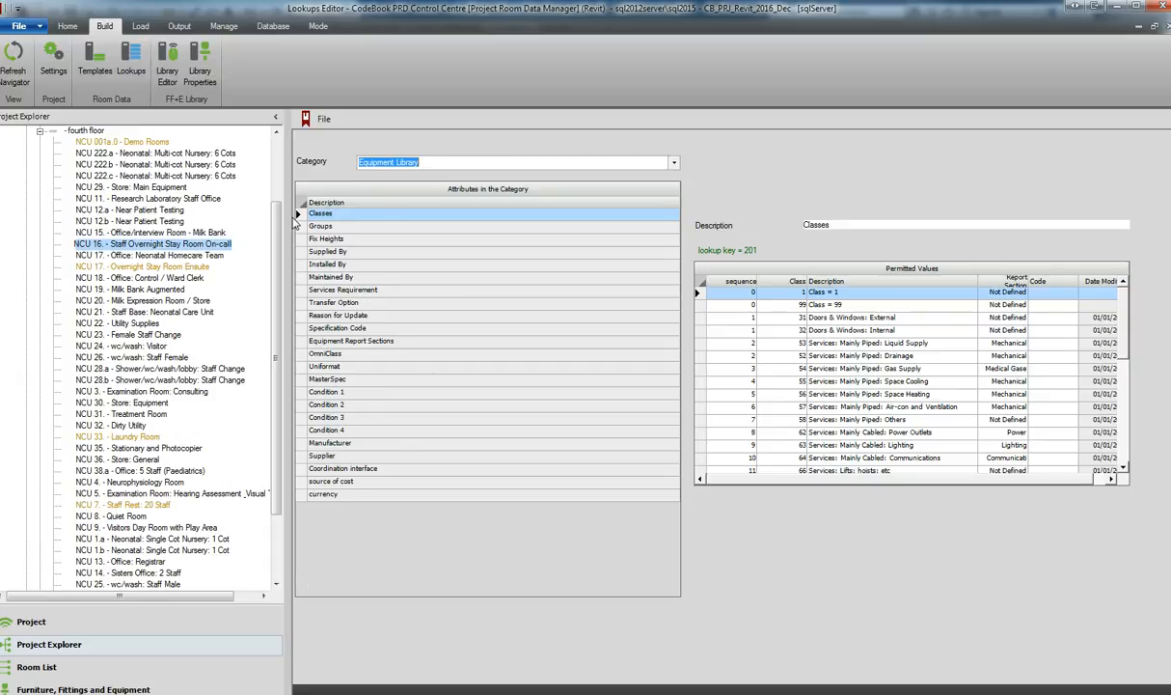
click(299, 215)
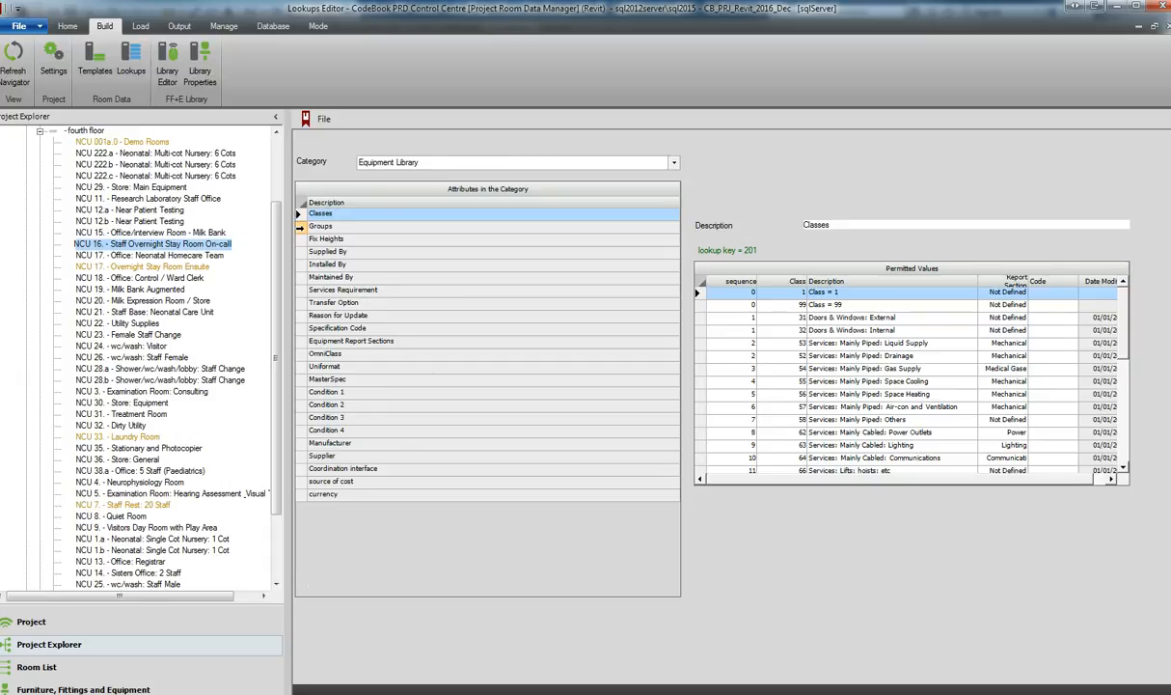
click(299, 227)
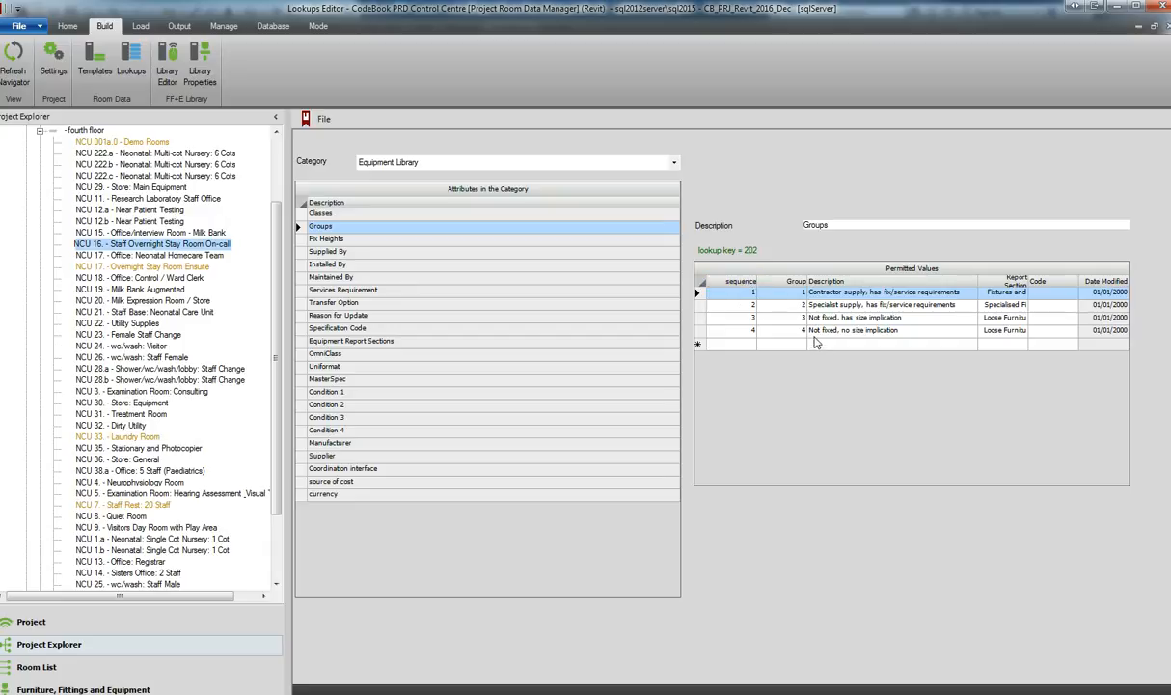
Add a permitted value to the Groups lookup with sequence 5, group 5 and the description "not used".
click(817, 346)
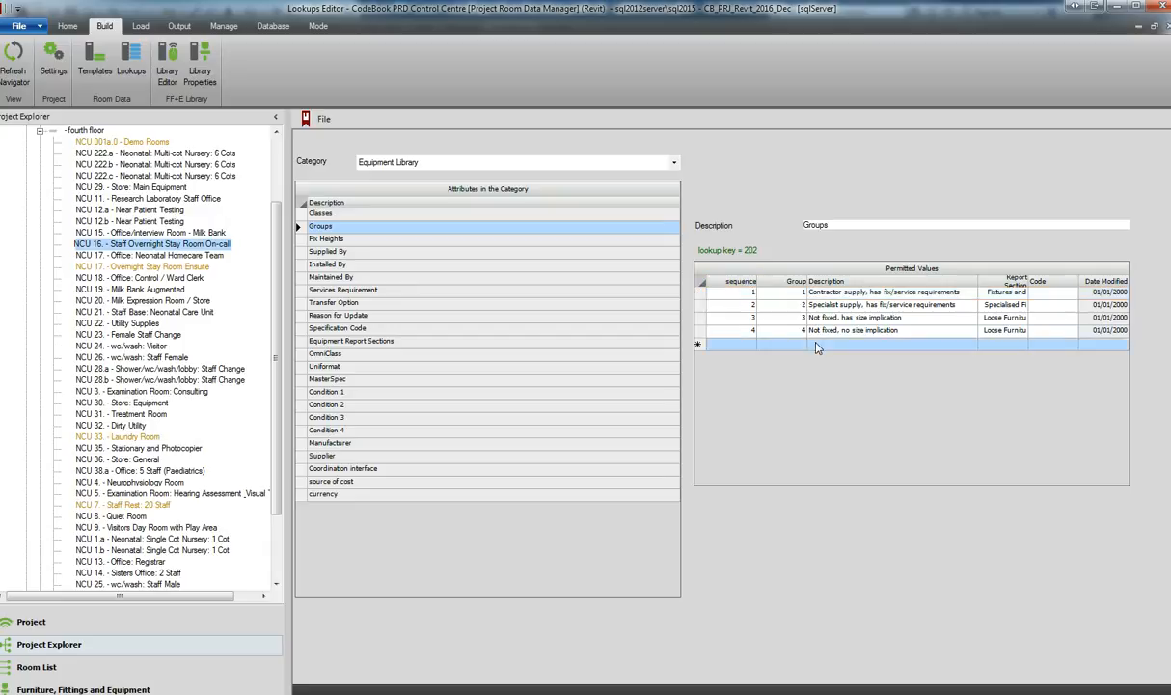
click(890, 349)
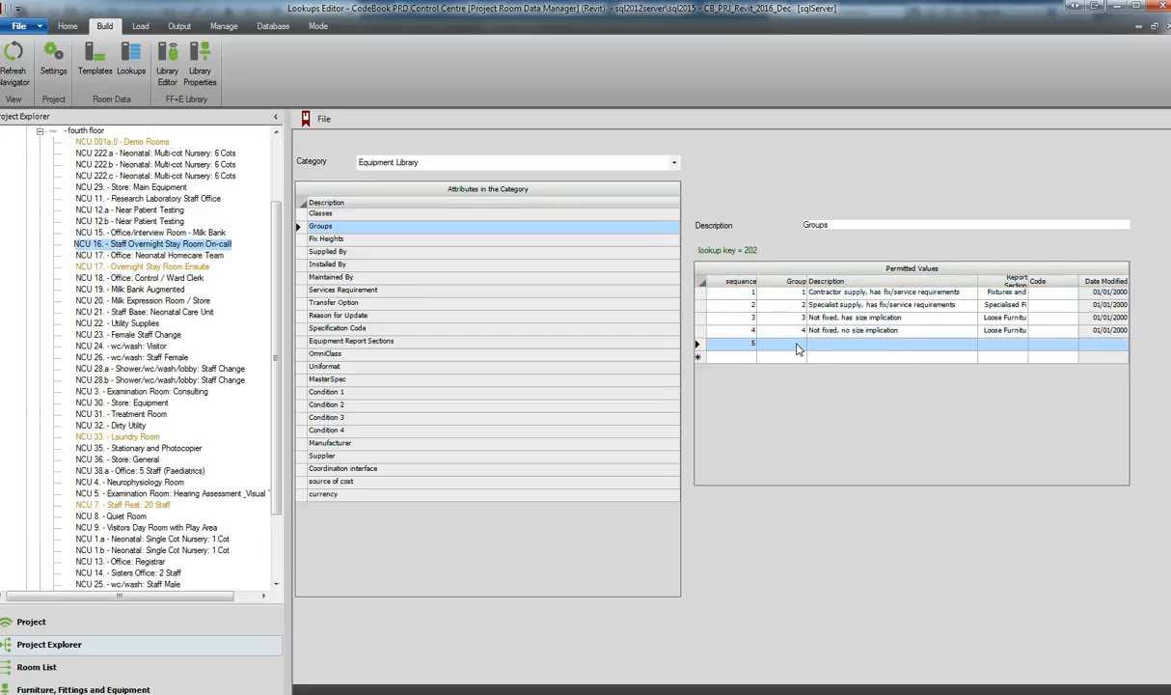
click(796, 349)
text(5)
click(830, 345)
text(not su)
text(ed)
View the permitted values of the Fix Heights lookup and return to the Groups lookup.
click(478, 238)
click(323, 119)
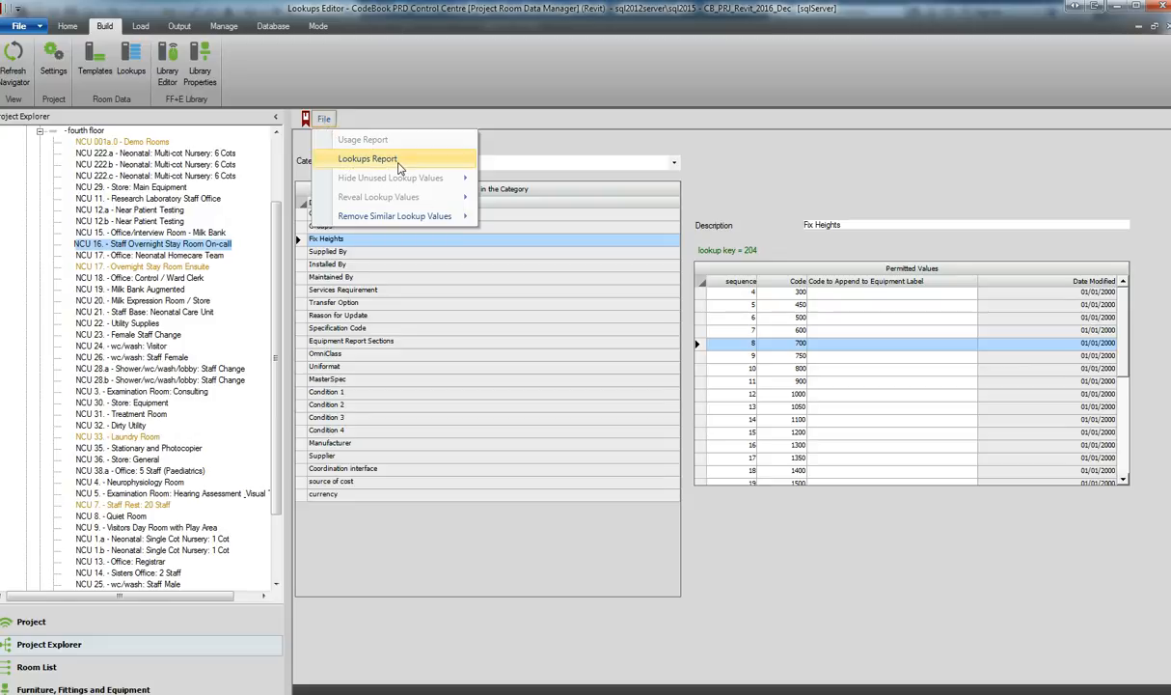
click(562, 228)
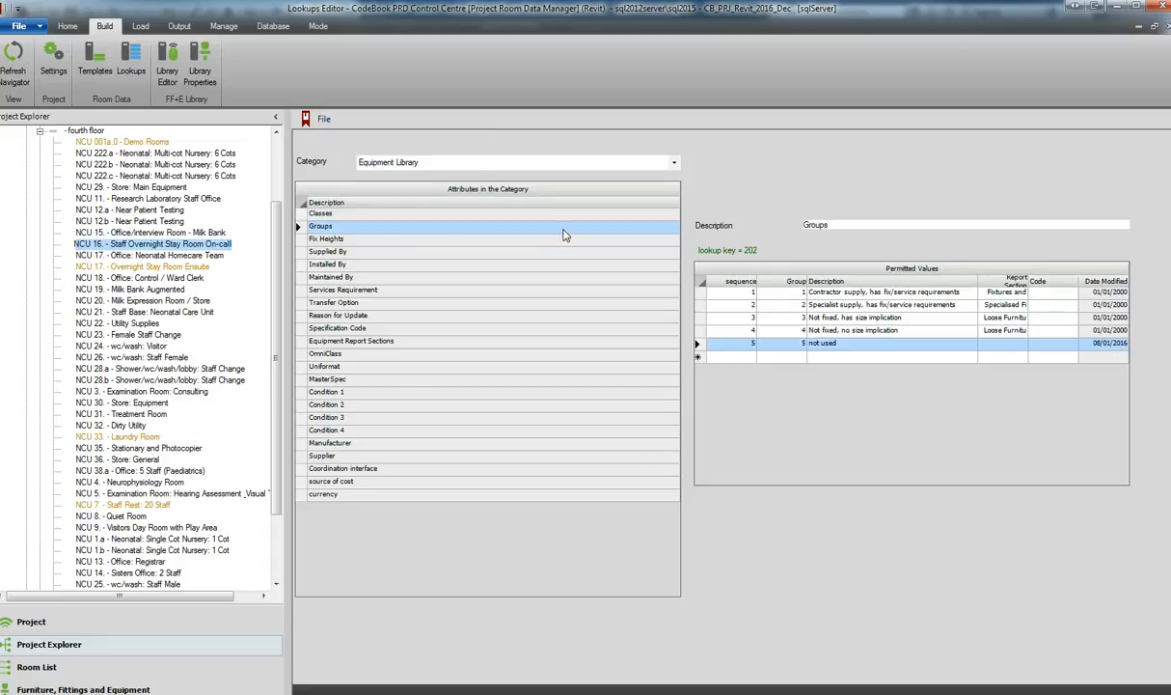
Close the Lookups Editor to return to the Room Editor.
click(324, 119)
click(305, 119)
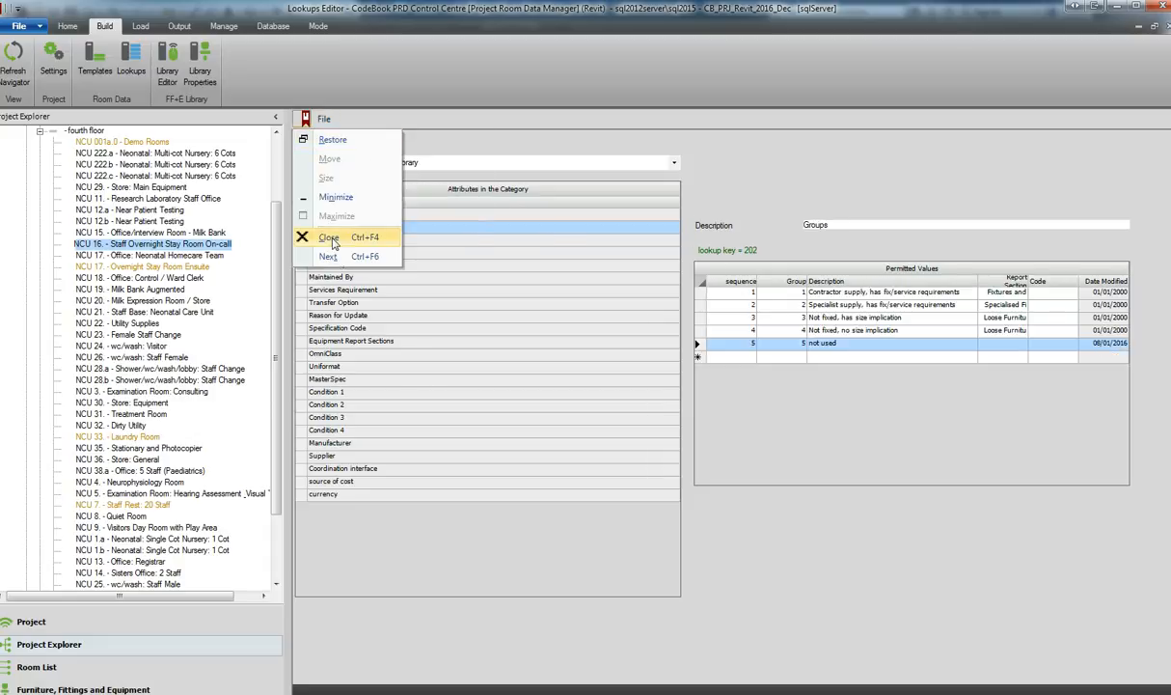
click(330, 238)
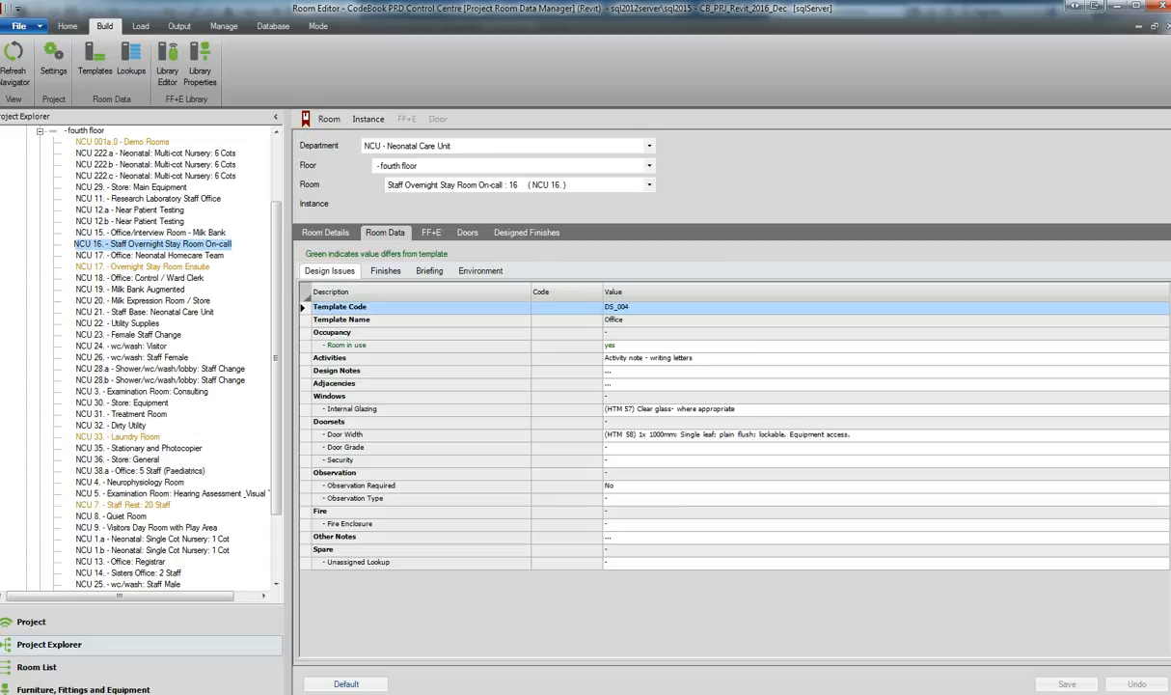